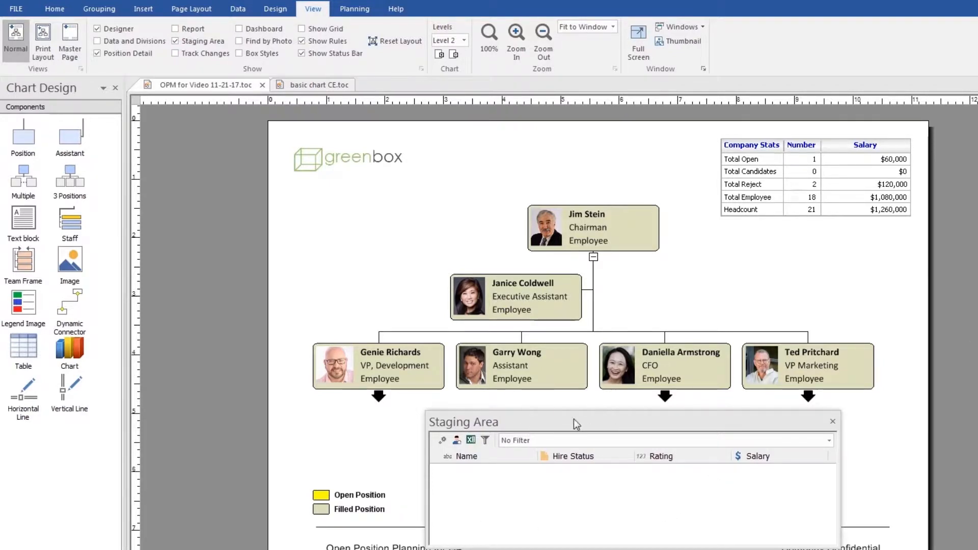
Move the Assistant reporting to the Chairman into the staging area, and place that person under the VP Marketing.
drag(558, 384, 570, 501)
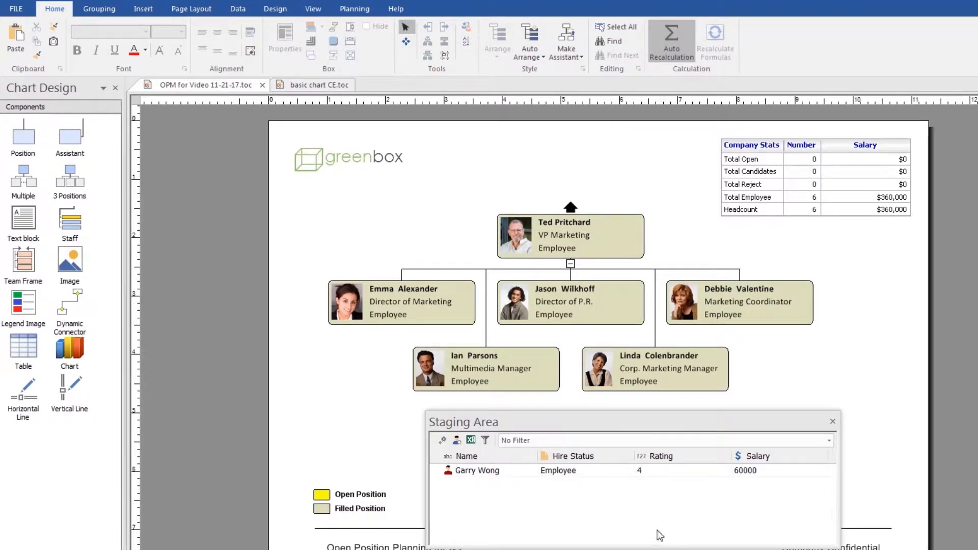
click(476, 470)
drag(476, 470, 609, 249)
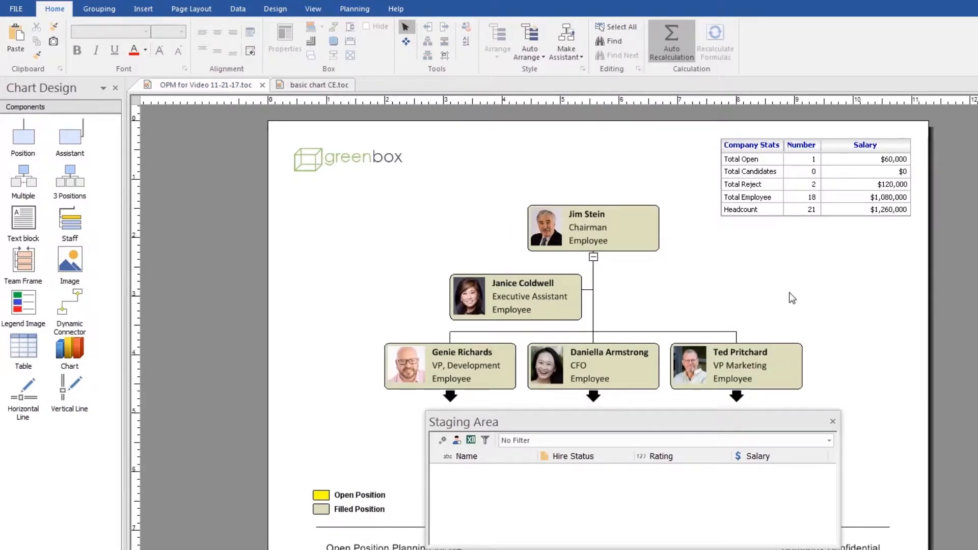
Examine the Chairman's hire status field and the Filled Position and Open Position conditional formats in the OPM set.
click(591, 249)
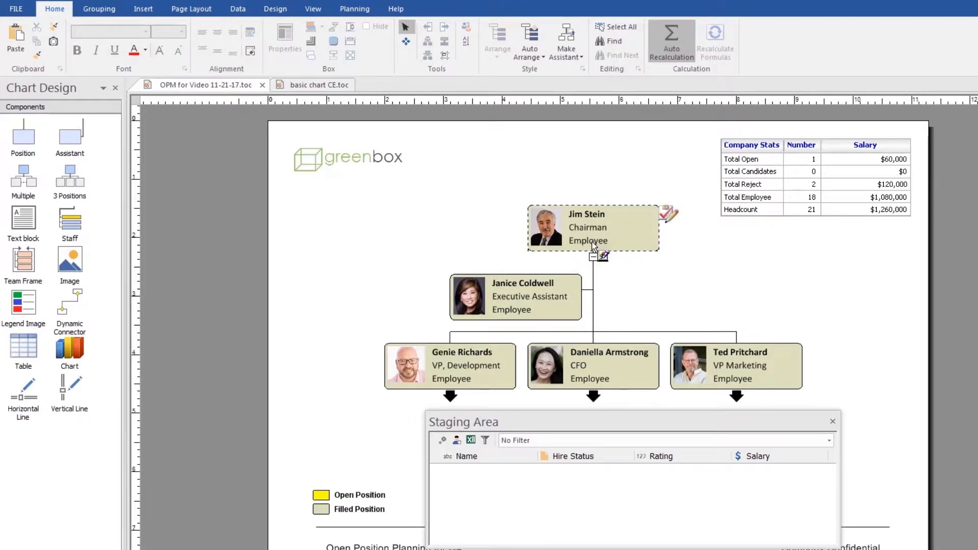
click(592, 245)
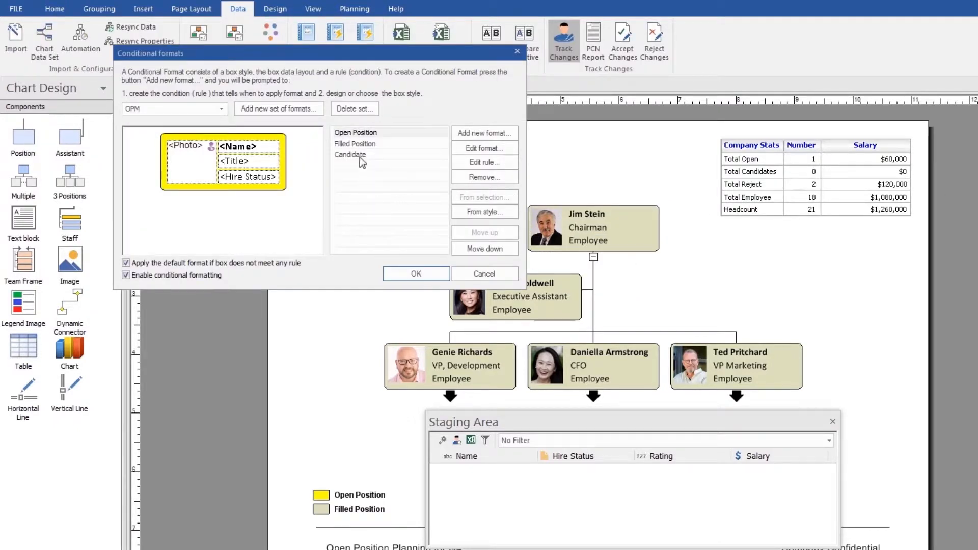
click(375, 143)
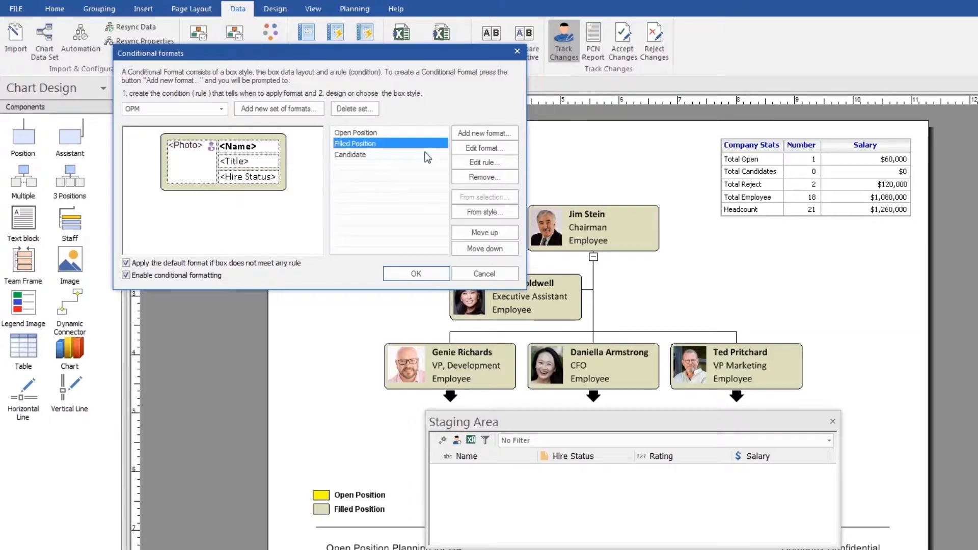
click(380, 134)
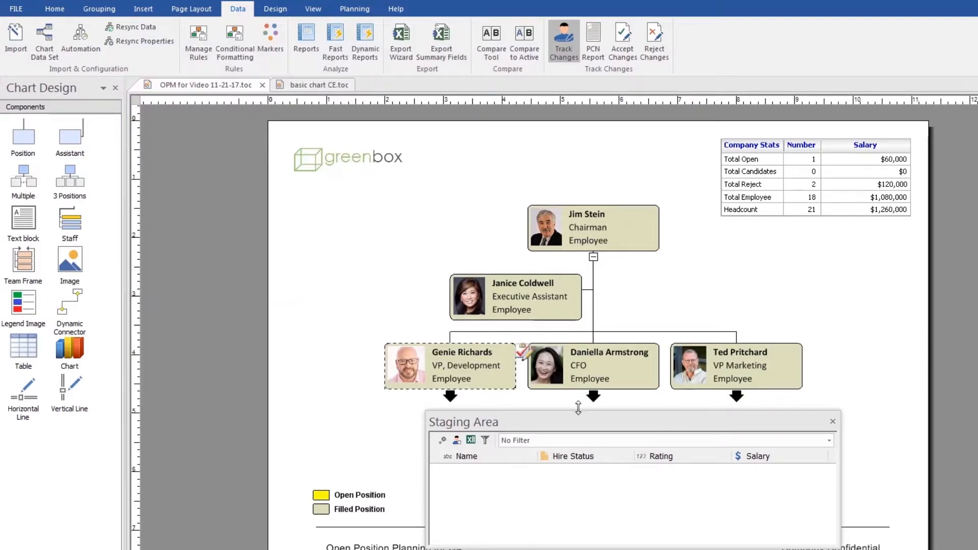
Set the CFO's hire status to Open Position.
click(581, 363)
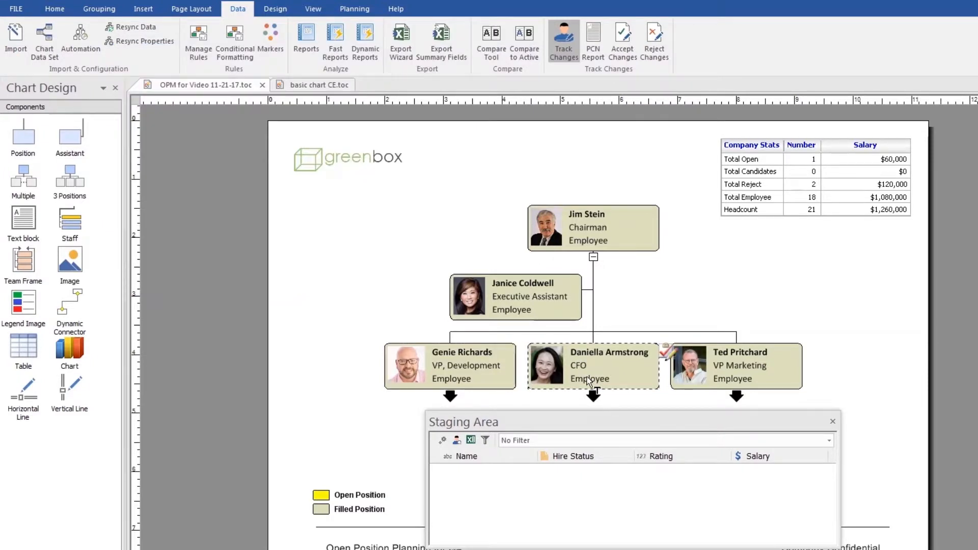
click(589, 380)
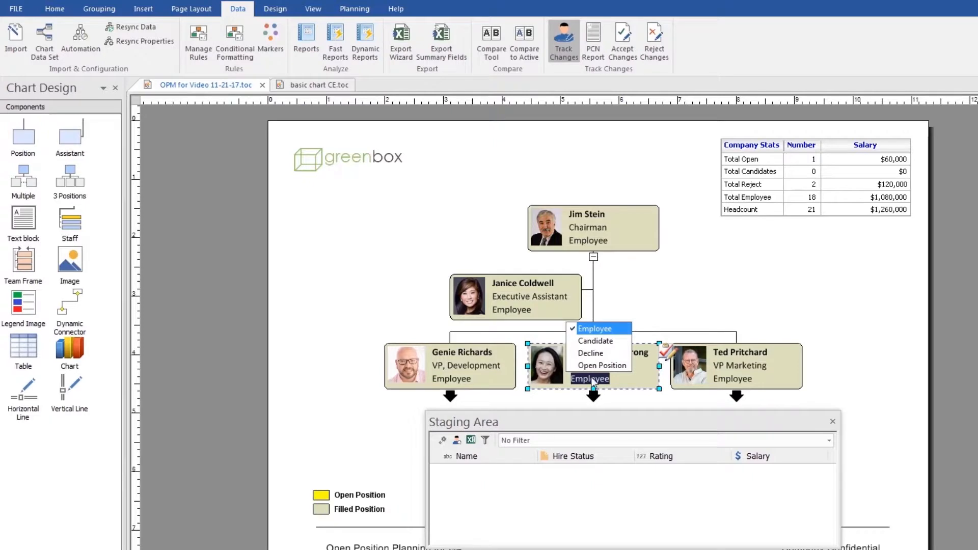
click(599, 365)
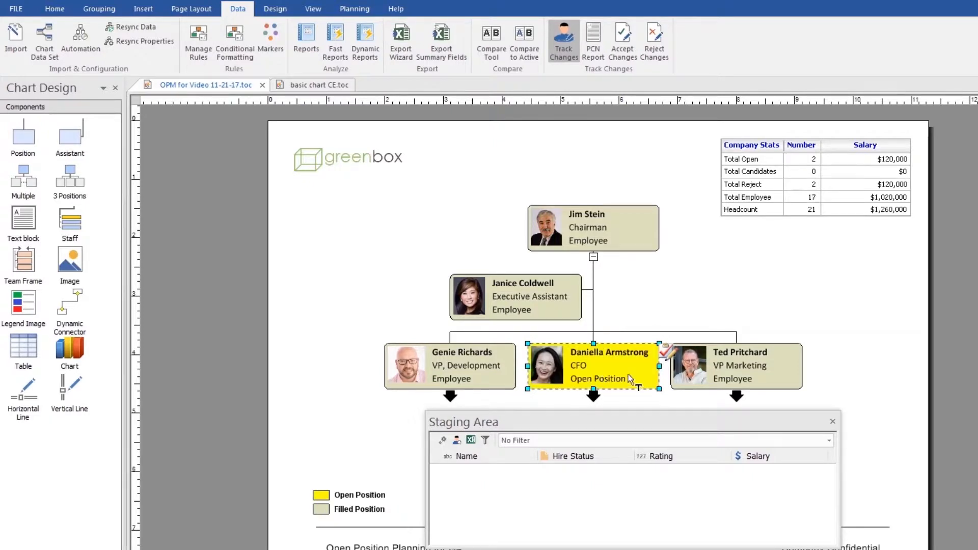
Undo the CFO's hire status change.
key(ctrl+z)
key(ctrl+z)
key(ctrl+z)
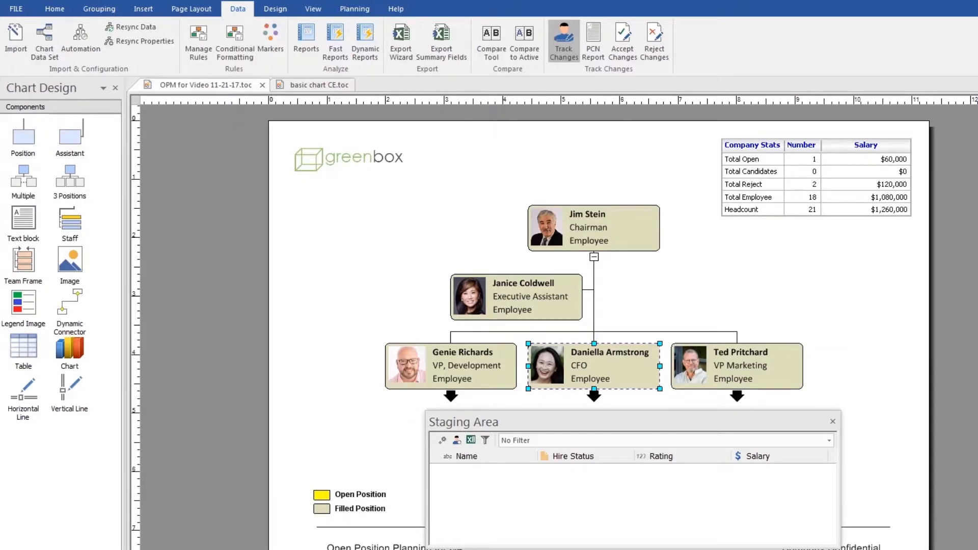
key(ctrl+z)
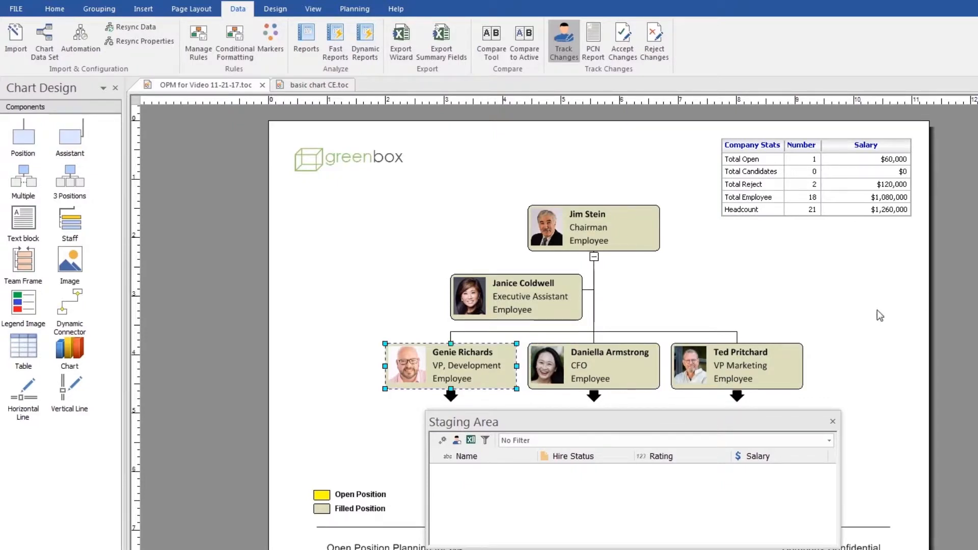
Move the person holding the VP, Development position to the staging area and return them to that open position.
right_click(485, 386)
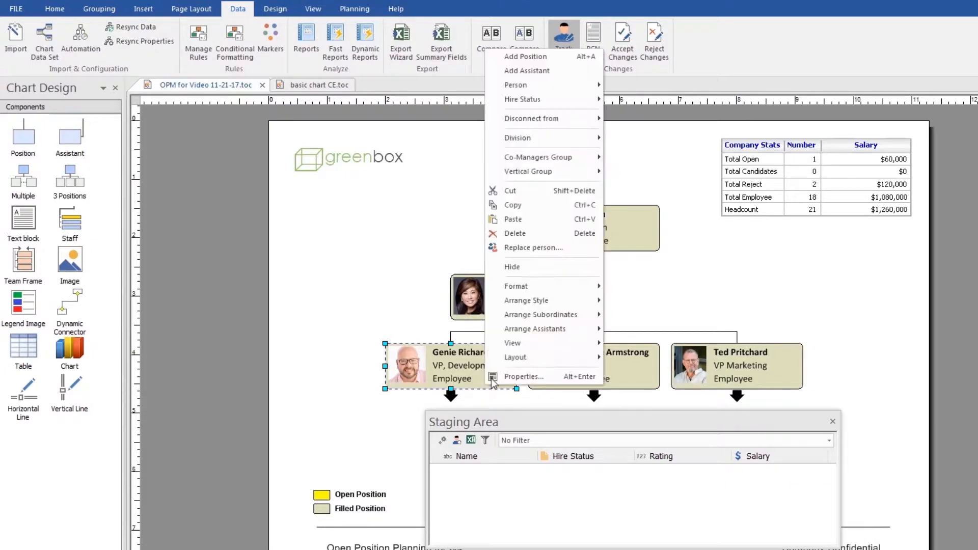
mouse_move(589, 89)
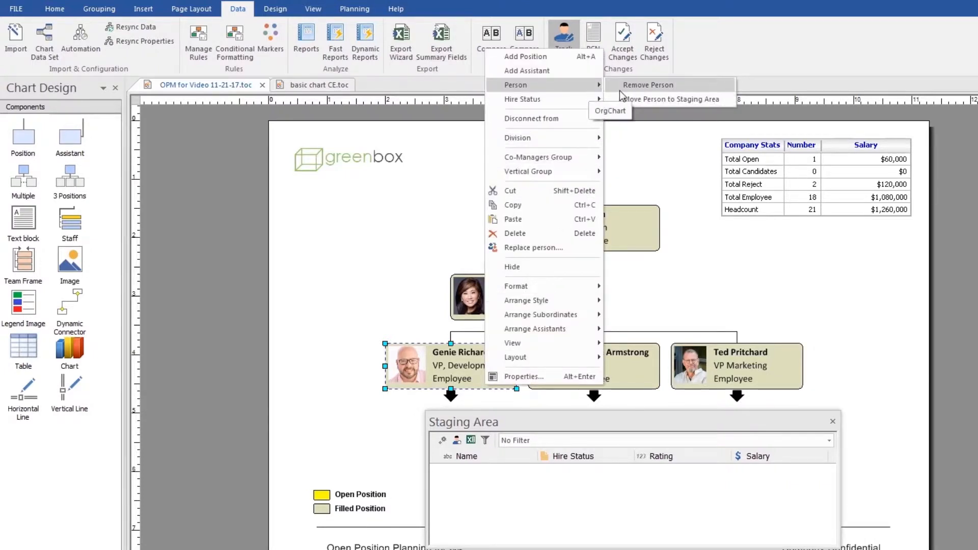
click(659, 99)
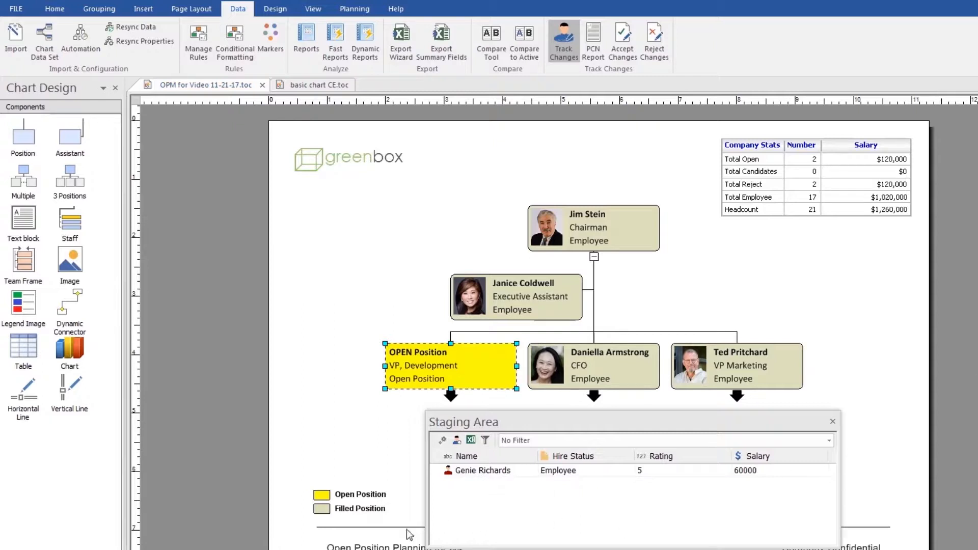
click(472, 470)
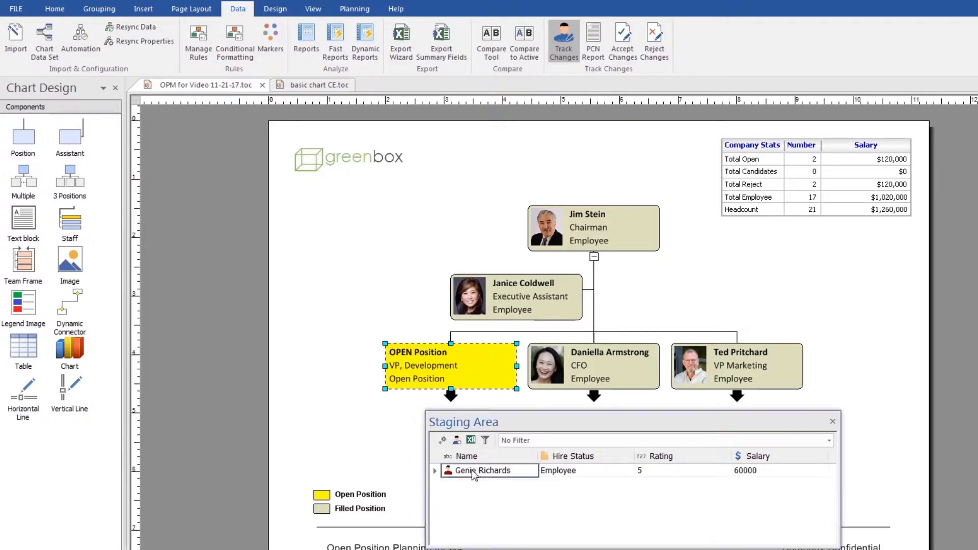
click(479, 368)
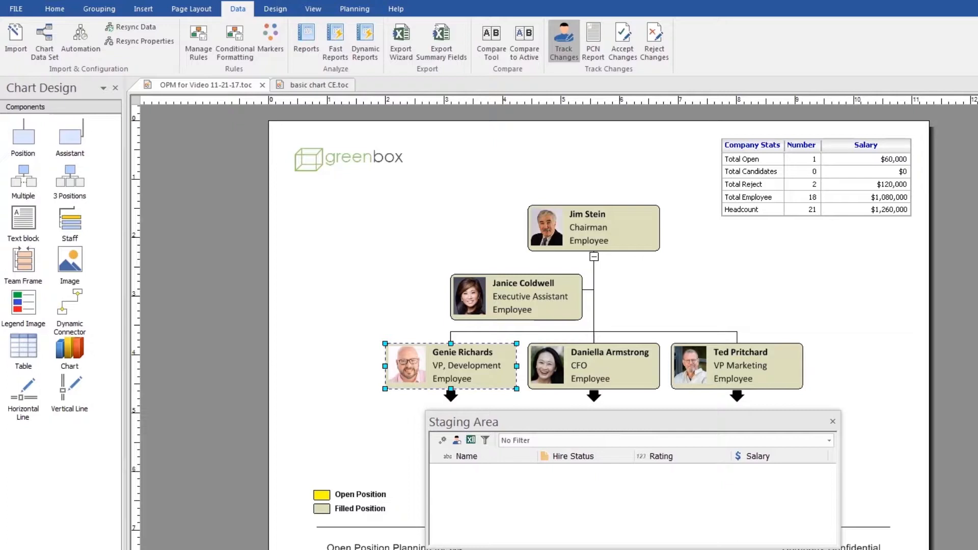
Review which data columns are selected as person fields, and leave the dialog without making changes.
click(355, 9)
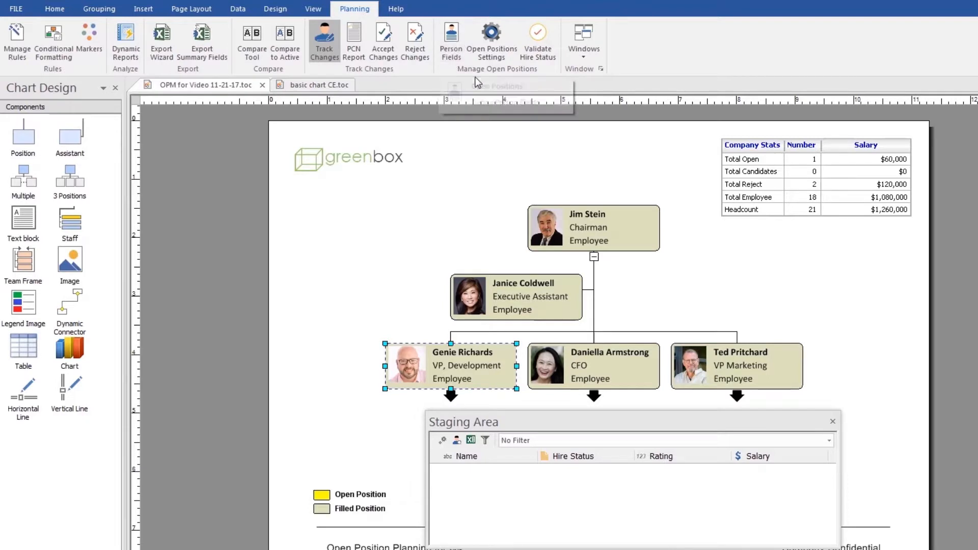
click(451, 37)
click(481, 99)
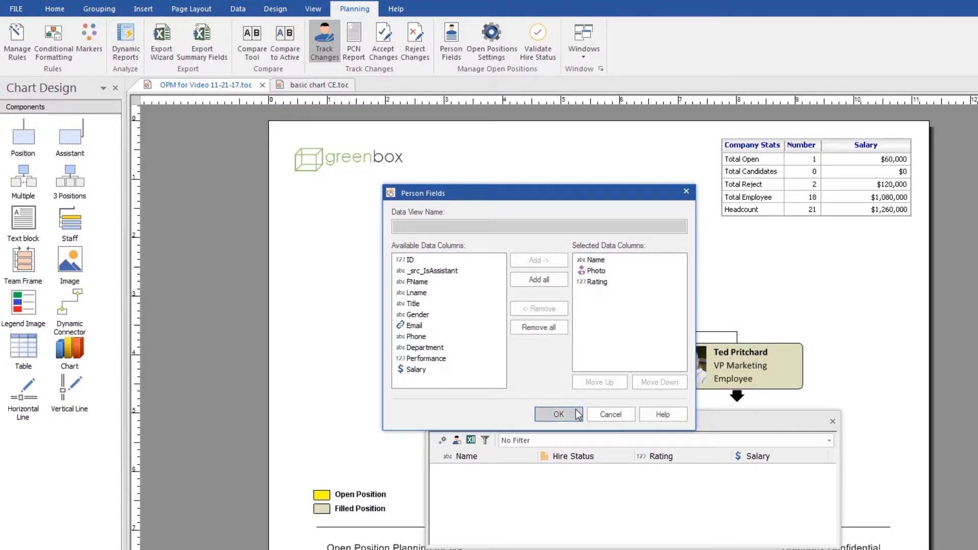
click(607, 415)
Review the Open Positions Settings and the hire status options available for the CFO without changing either.
click(495, 46)
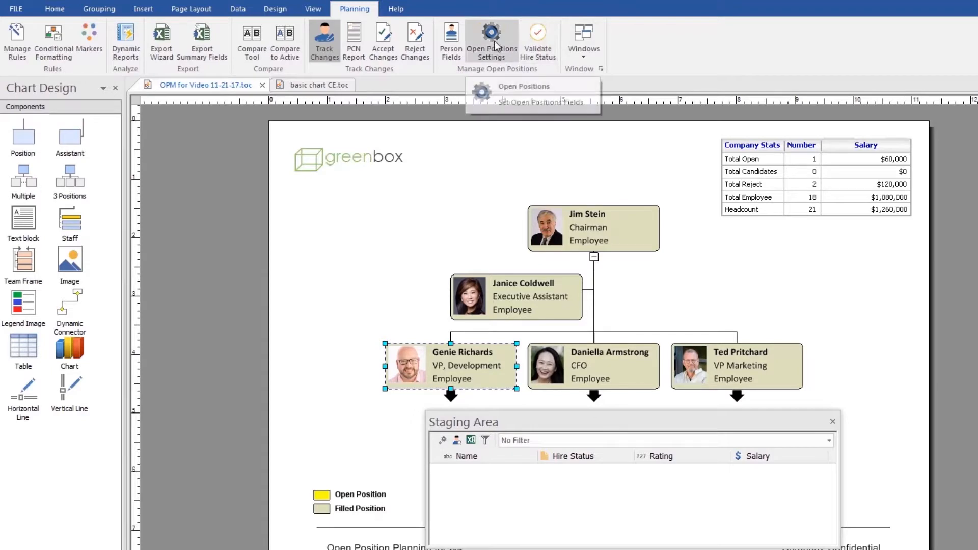
click(517, 86)
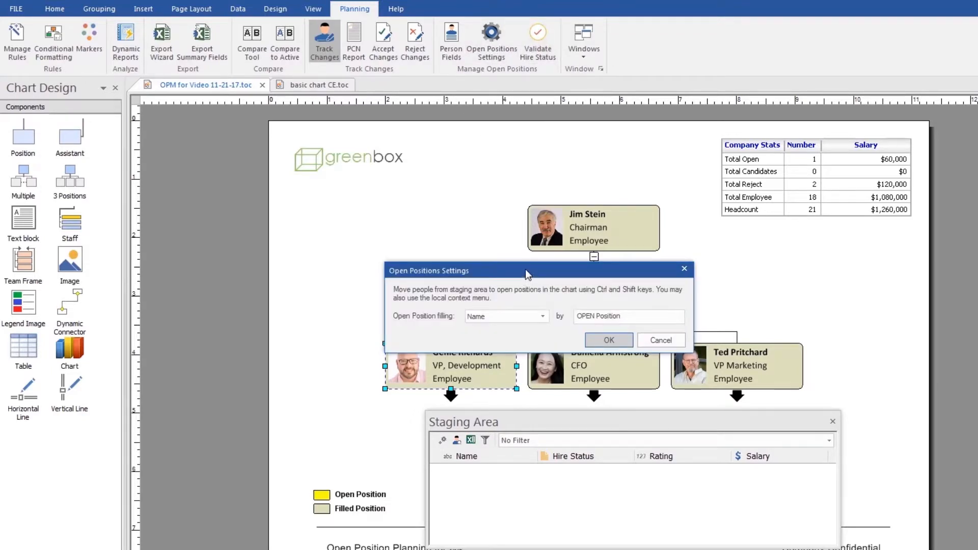
drag(524, 272, 544, 190)
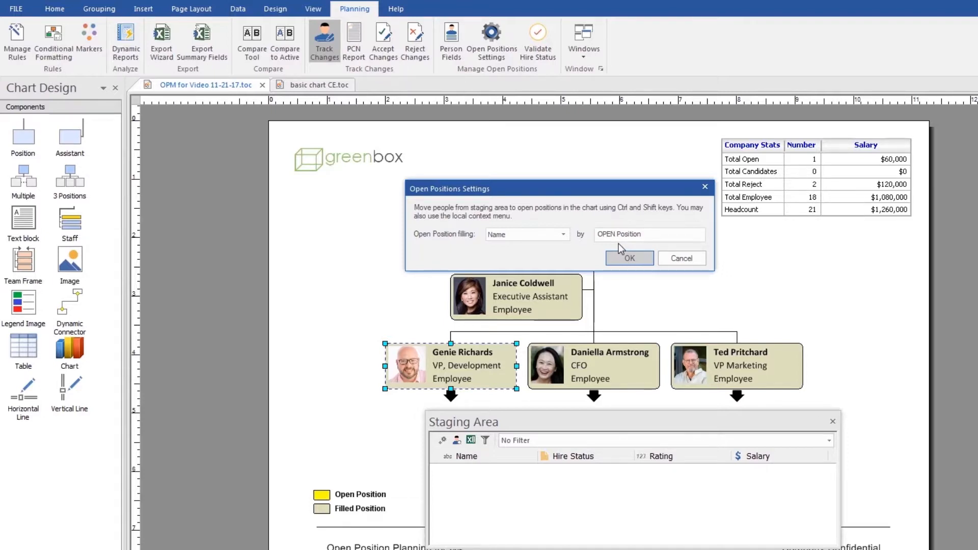
click(689, 259)
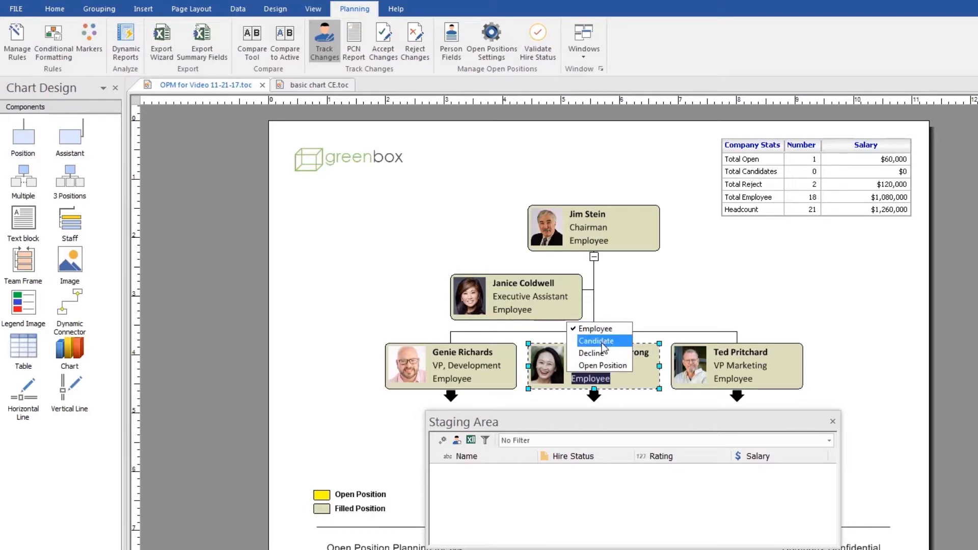
click(677, 309)
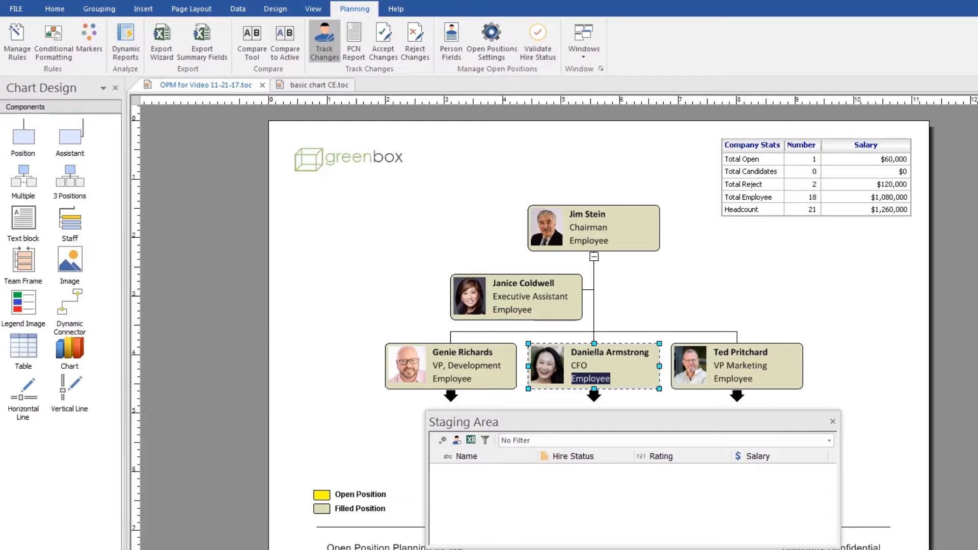
Import the candidate positions into the staging area from the Chart 1 sheet of Copy of Video-OPM-Candidates.xlsx.
click(484, 549)
right_click(513, 498)
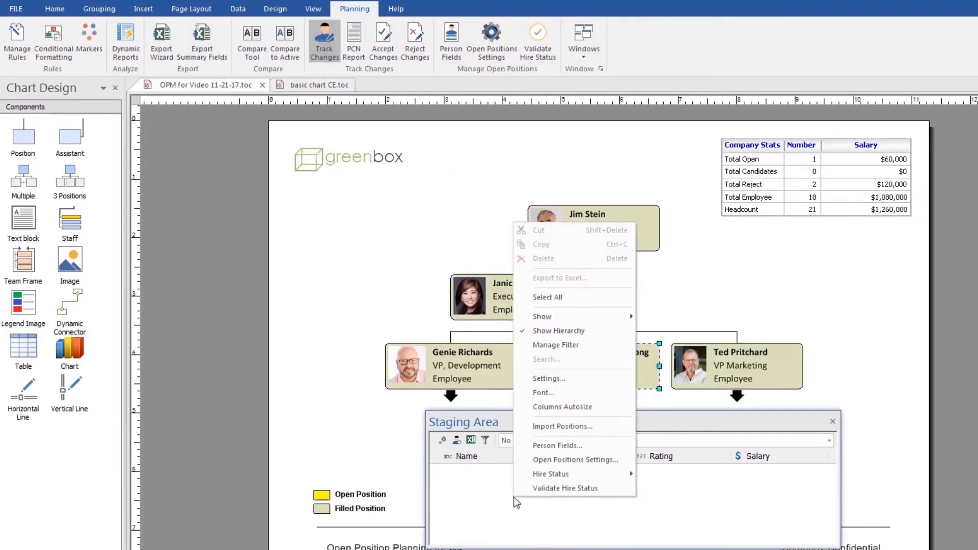
click(575, 427)
click(755, 337)
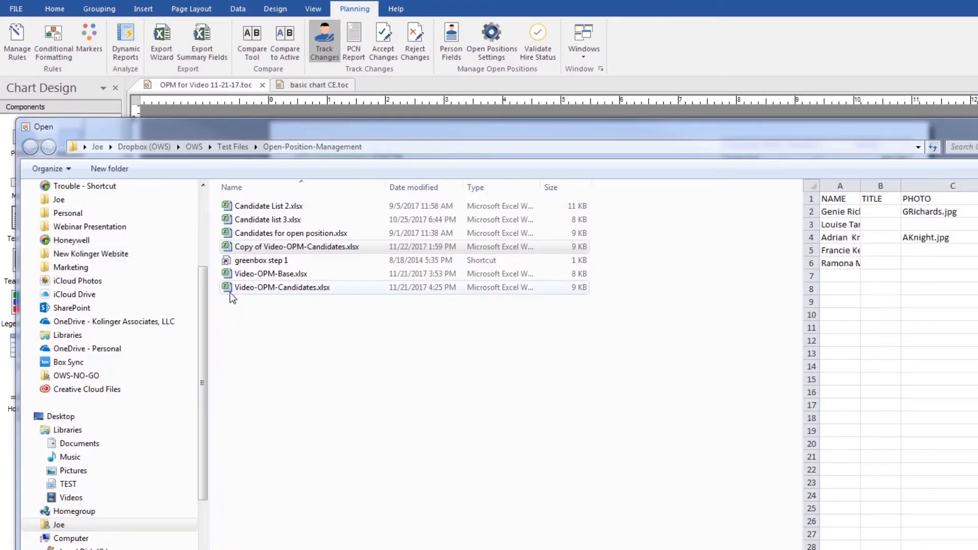
double_click(255, 248)
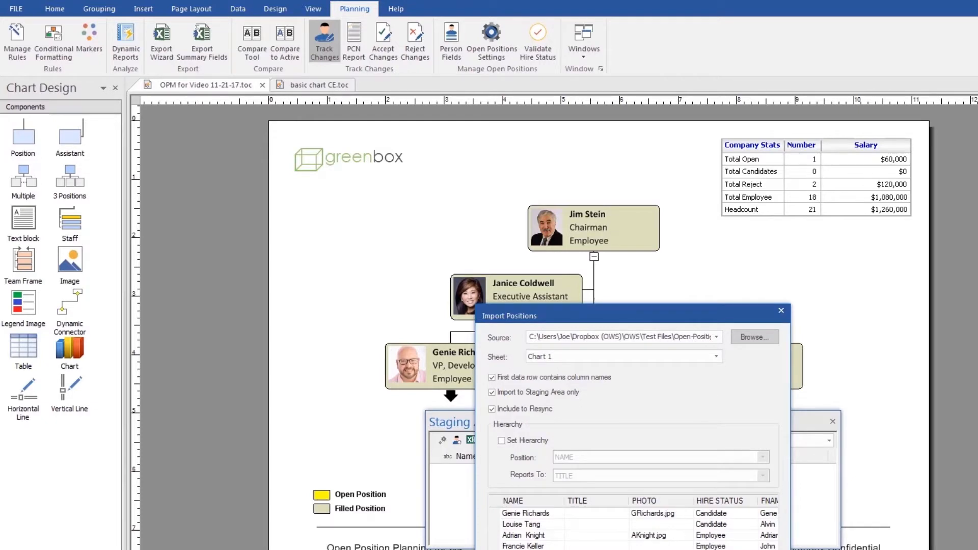
key(Return)
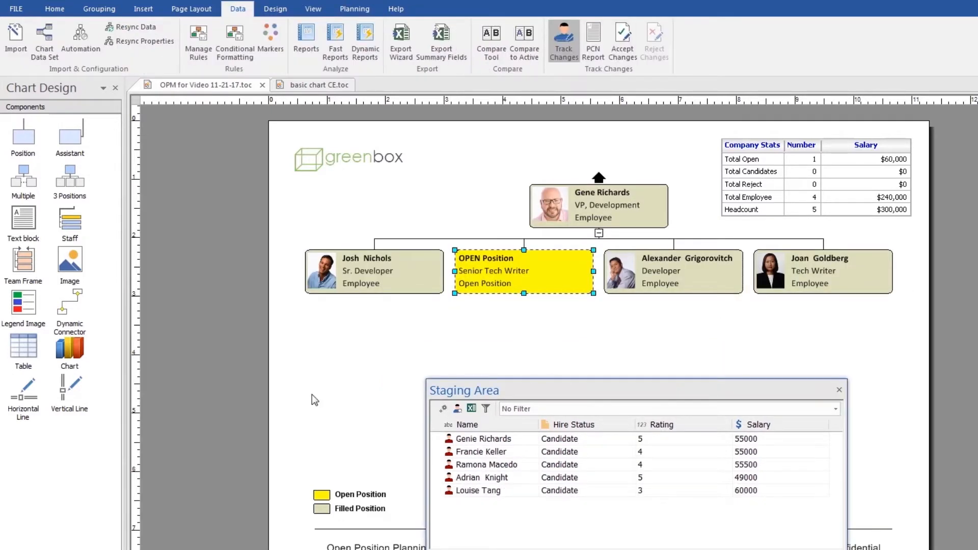
Fill the open Senior Tech Writer position with the staging-area candidate rated 3, and set the hire status to Employee.
click(464, 493)
drag(465, 494, 545, 279)
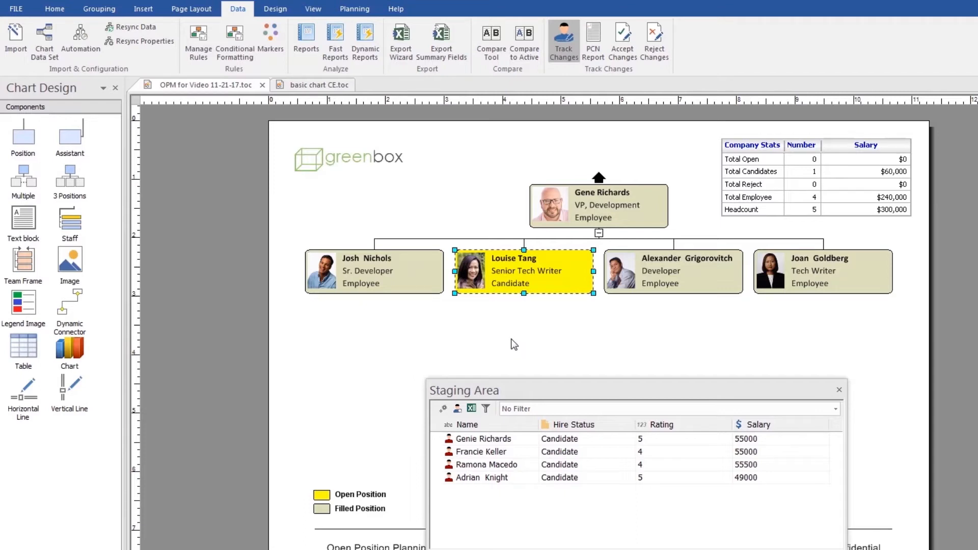
click(509, 285)
click(515, 297)
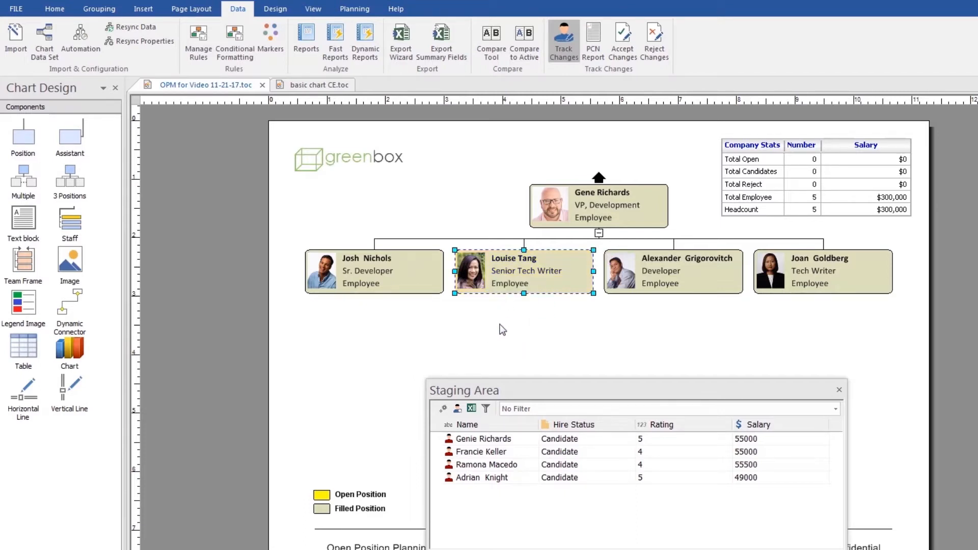
click(467, 306)
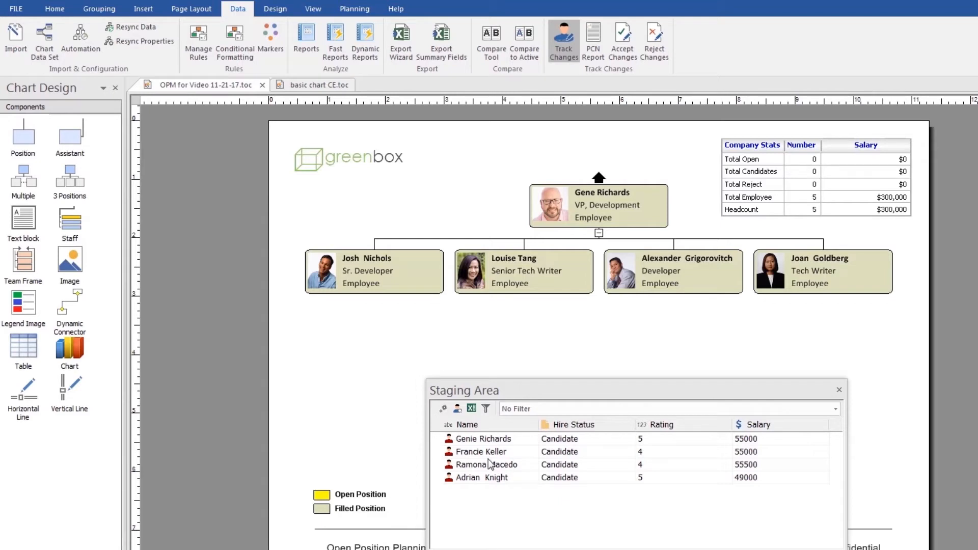
Place the two candidates rated 4 under the Sr. Developer and set the hire status of the one with salary 55500 to Employee.
click(452, 469)
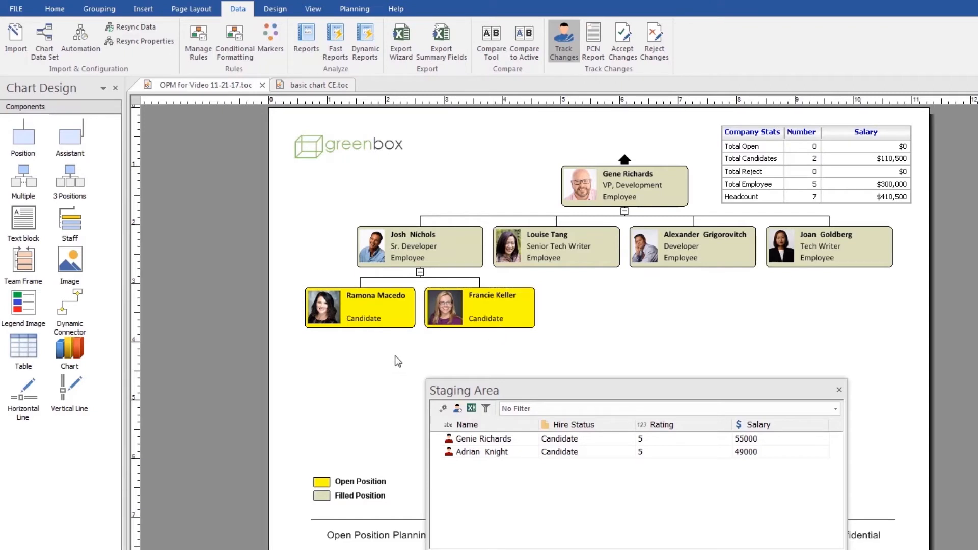
double_click(370, 321)
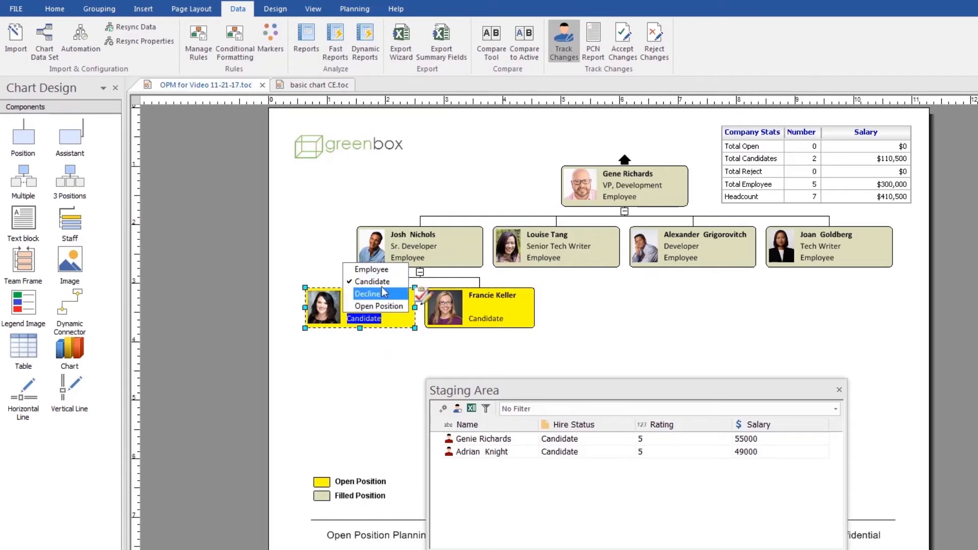
click(372, 269)
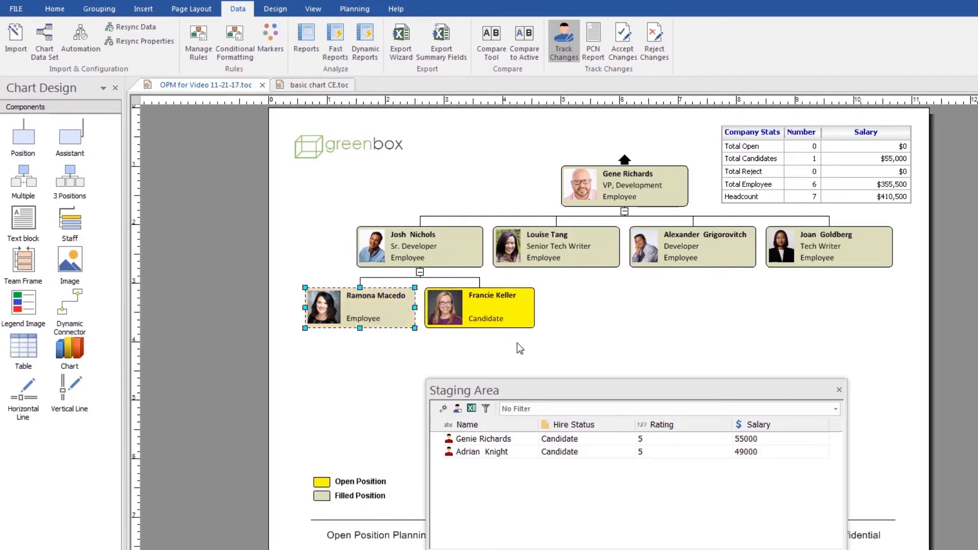
Set the hire status of the remaining candidate under the Sr. Developer to Decline.
double_click(496, 320)
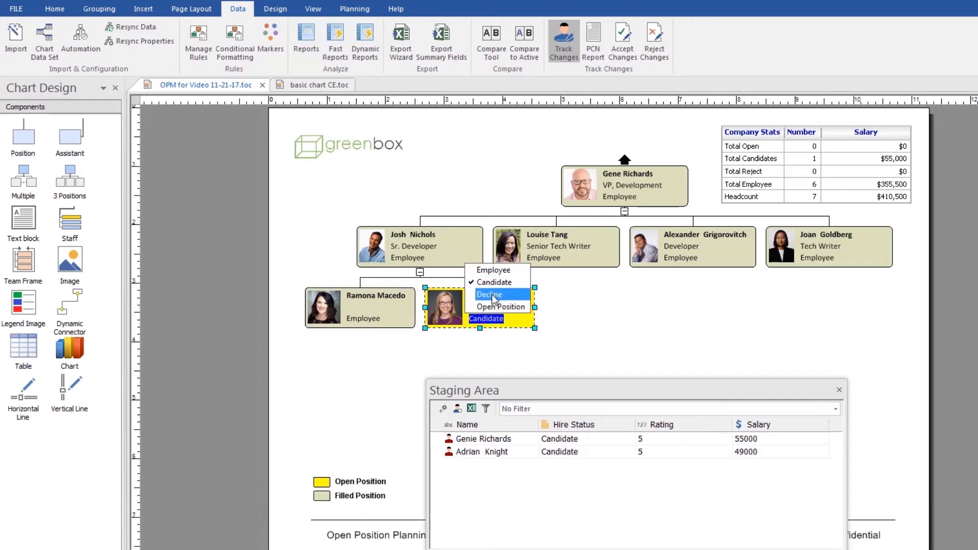
click(494, 295)
click(457, 350)
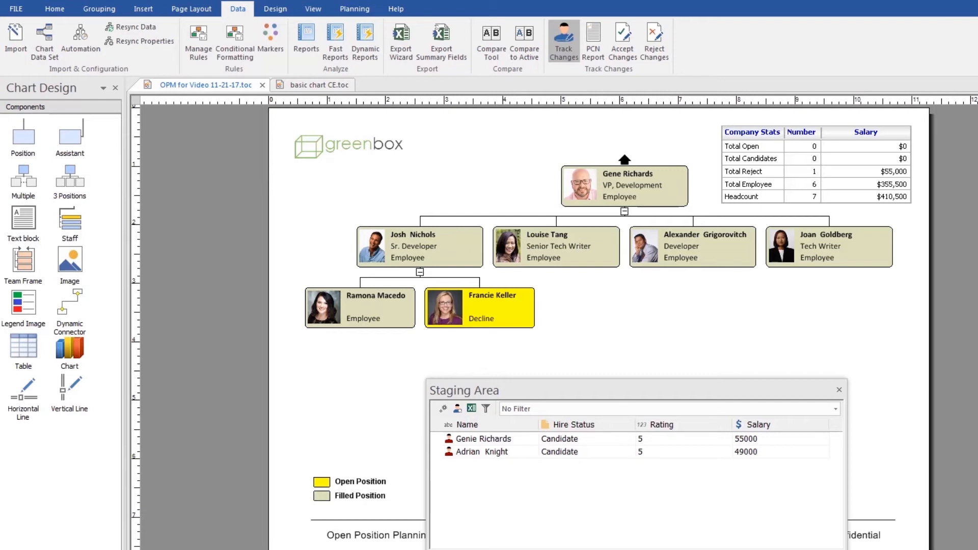
On the chart's top-level page, move the person in the Executive Assistant position to the staging area.
key(Page_Up)
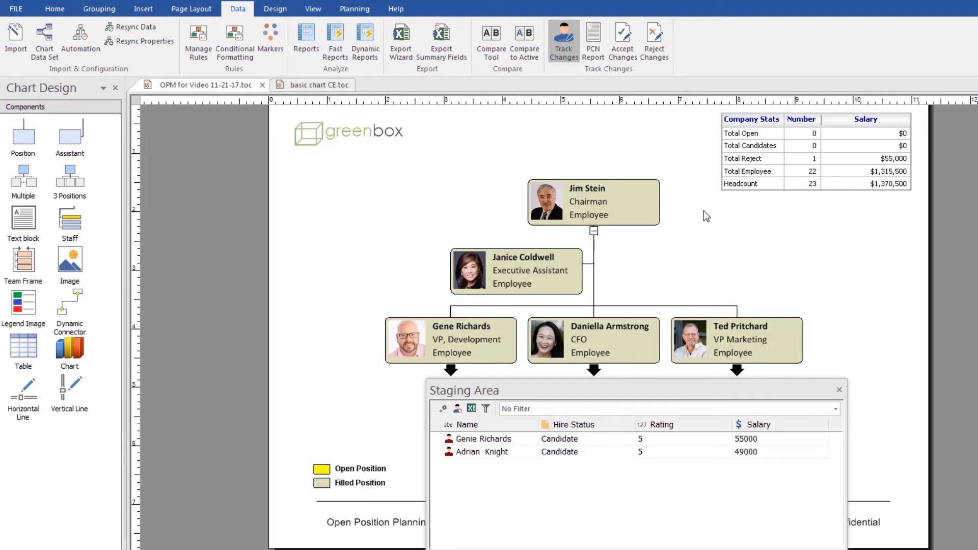
click(558, 293)
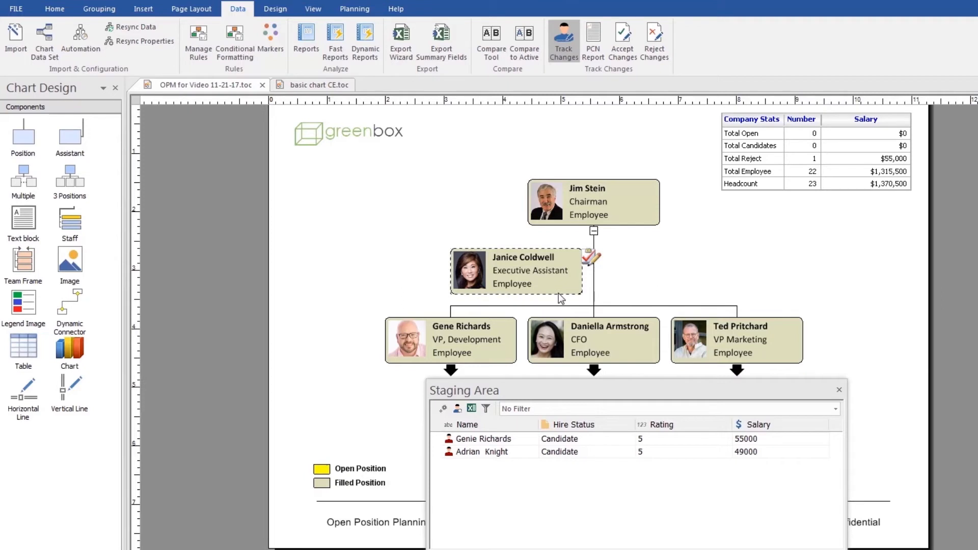
click(560, 295)
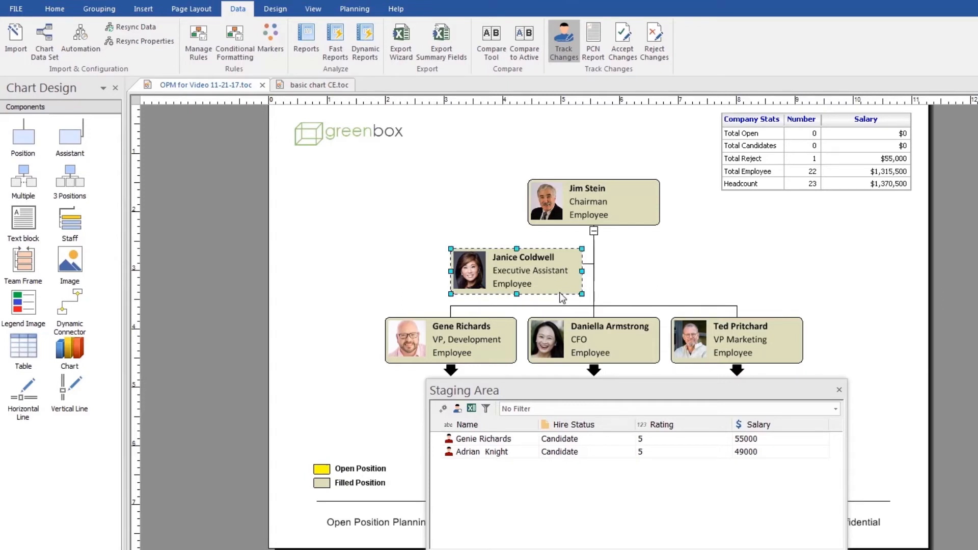
right_click(562, 298)
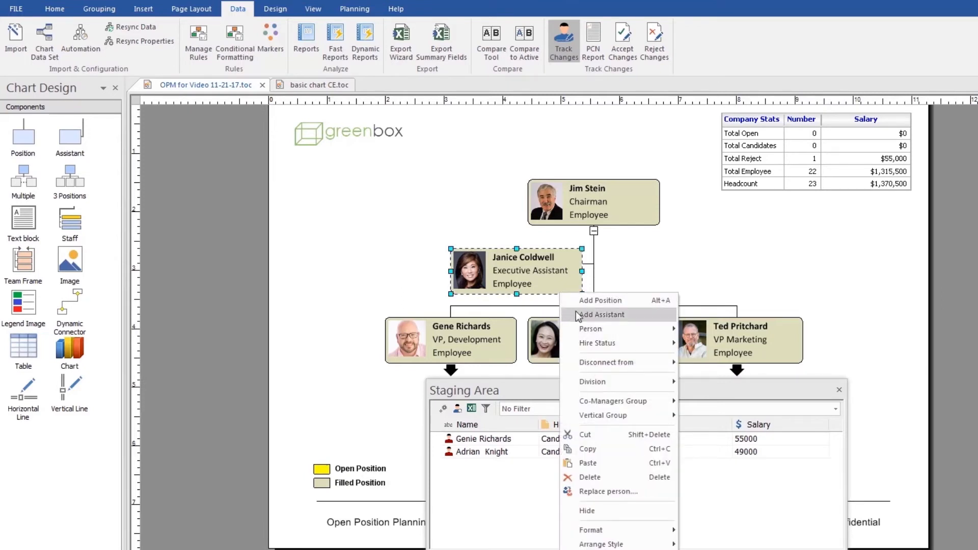
mouse_move(635, 331)
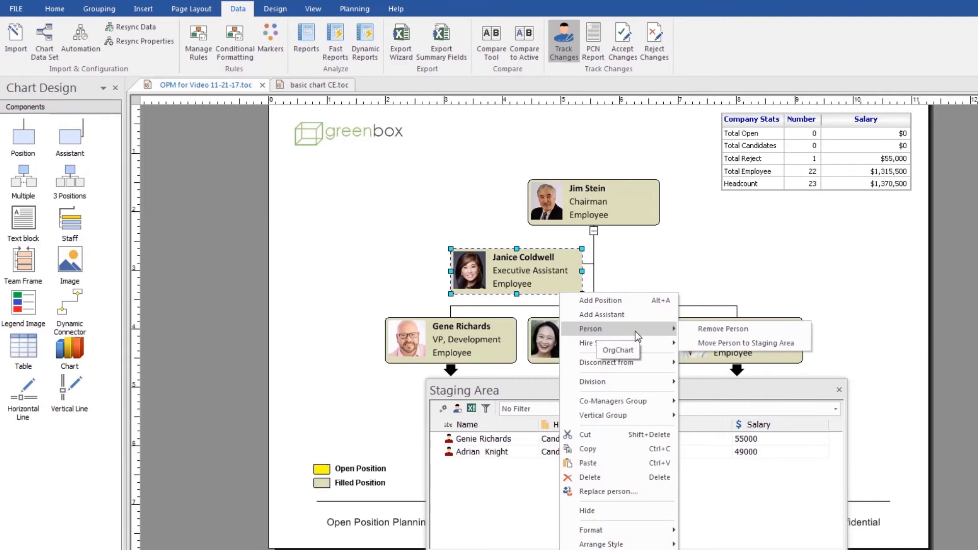
click(719, 340)
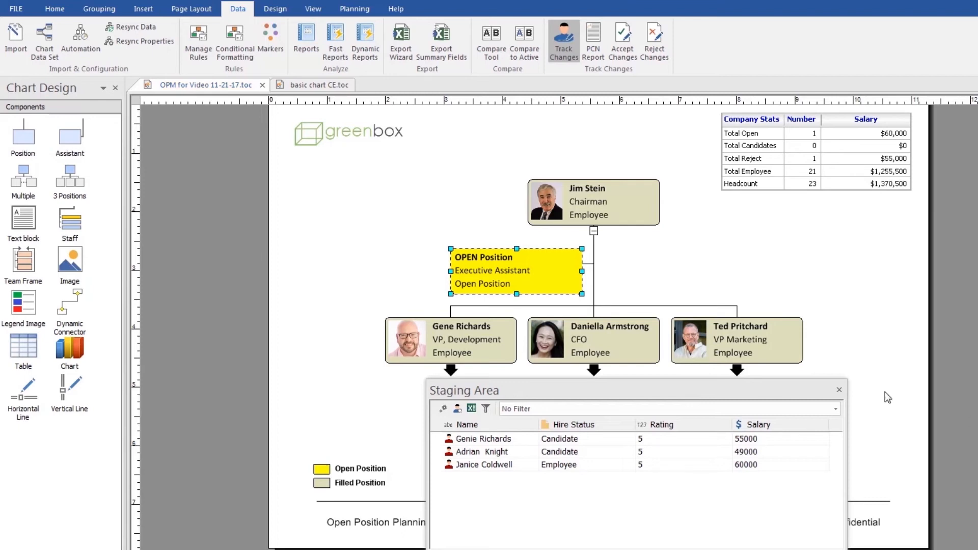
Dock the Staging Area beside the chart and narrow it so the chart gets most of the width.
drag(679, 390, 977, 356)
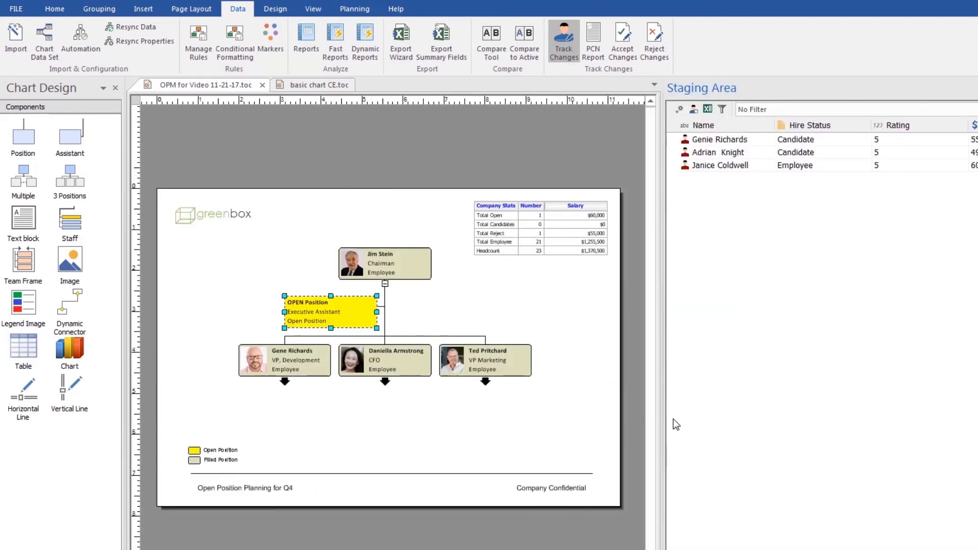
drag(662, 417, 851, 419)
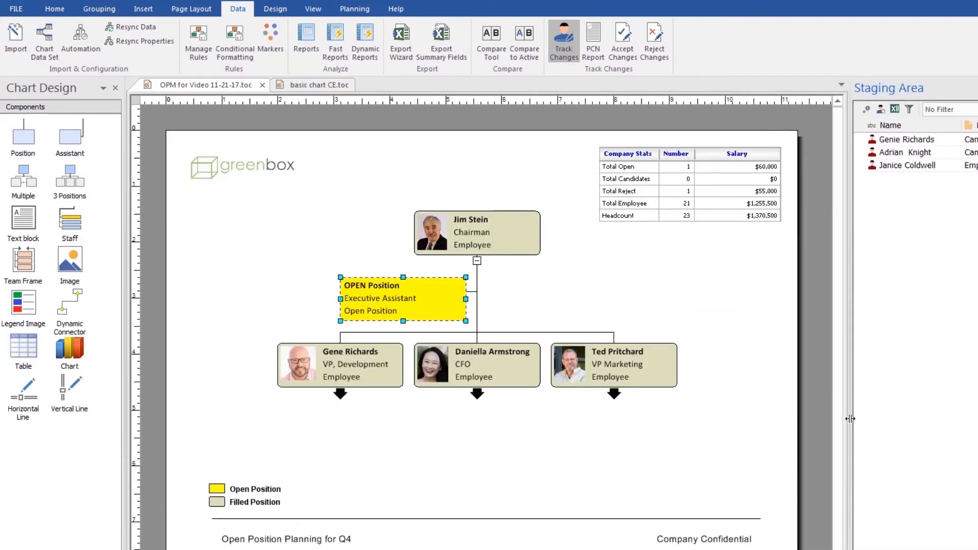